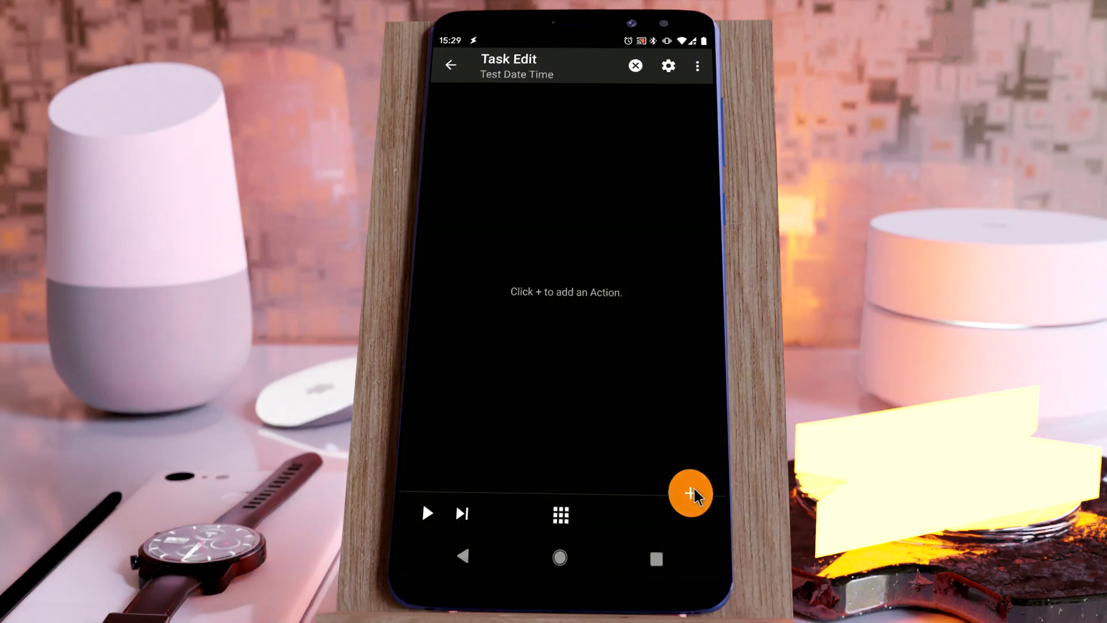
# Add a Parse/Format DateTime action to the Test Date Time task using the 'form' filter.
pyautogui.click(692, 486)
pyautogui.click(612, 487)
pyautogui.write('f')
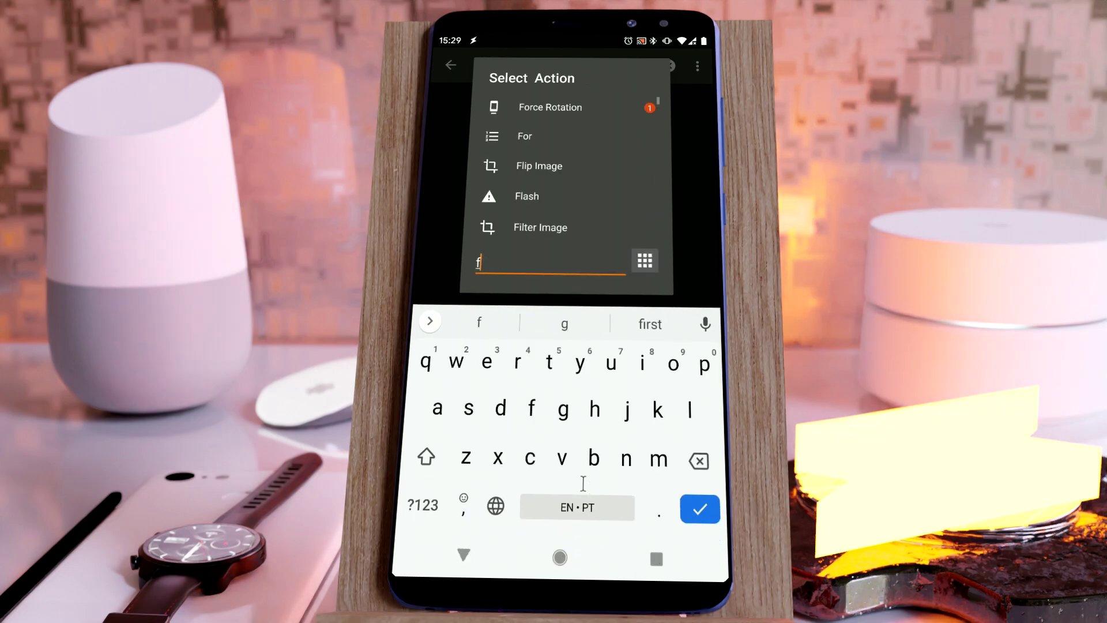
pyautogui.write('orm')
pyautogui.press('BackSpace')
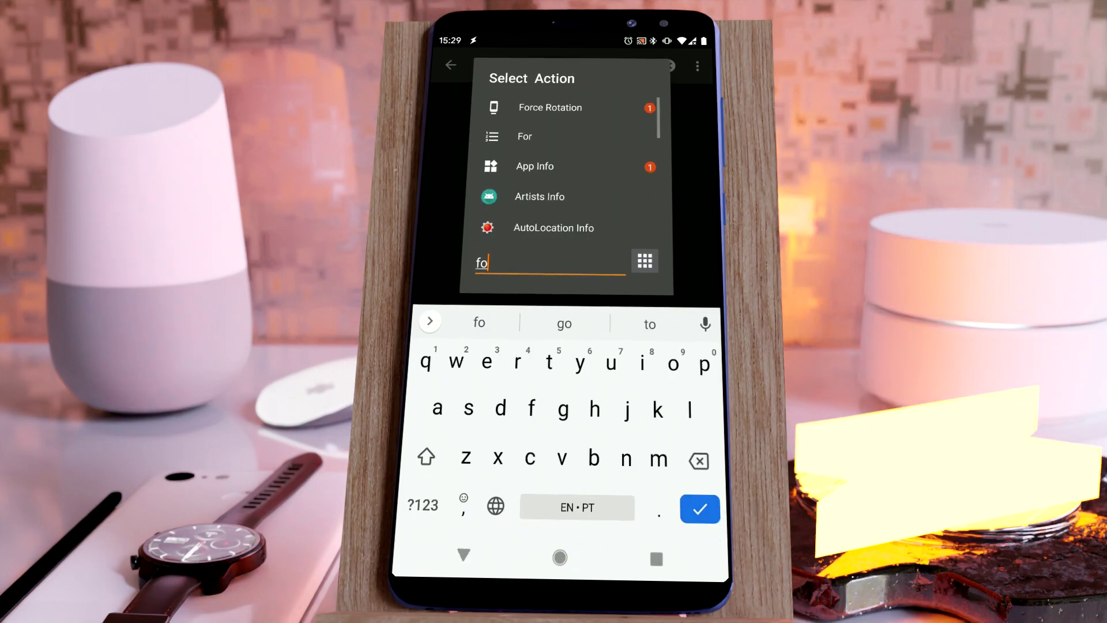
pyautogui.write('m')
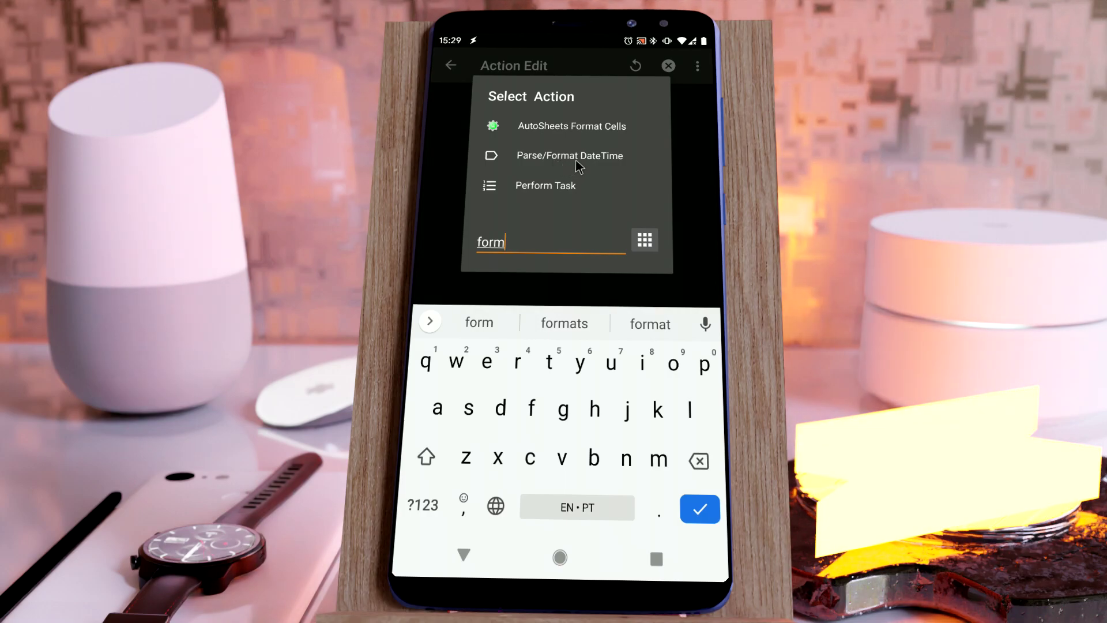
pyautogui.click(570, 156)
pyautogui.scroll(-5, 525, 281)
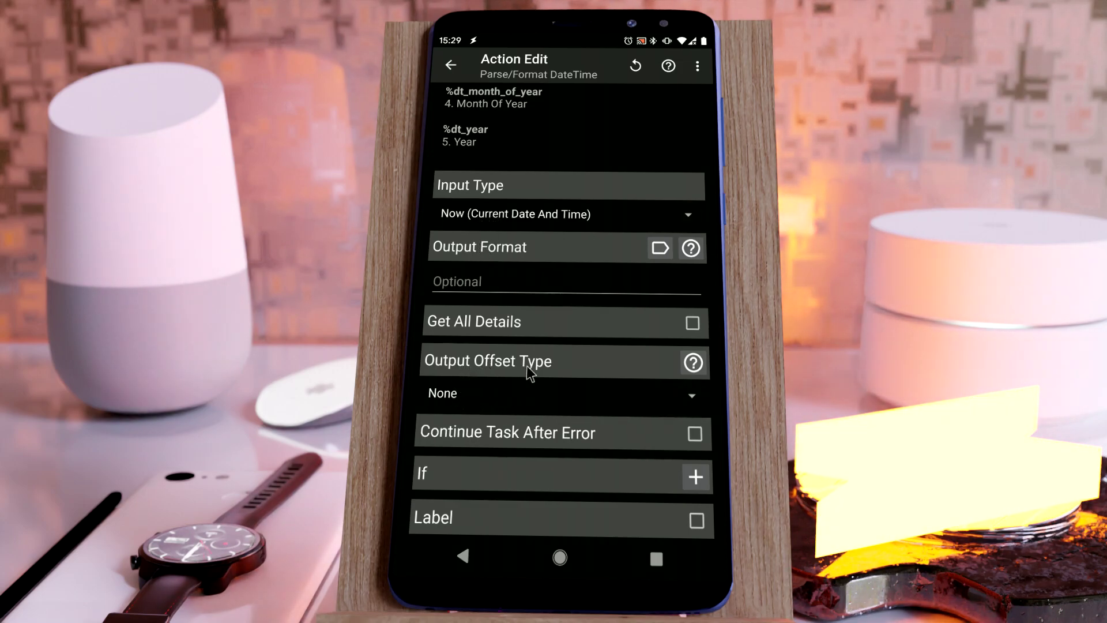
# Set the Parse/Format DateTime output offset to 3 hours.
pyautogui.click(472, 393)
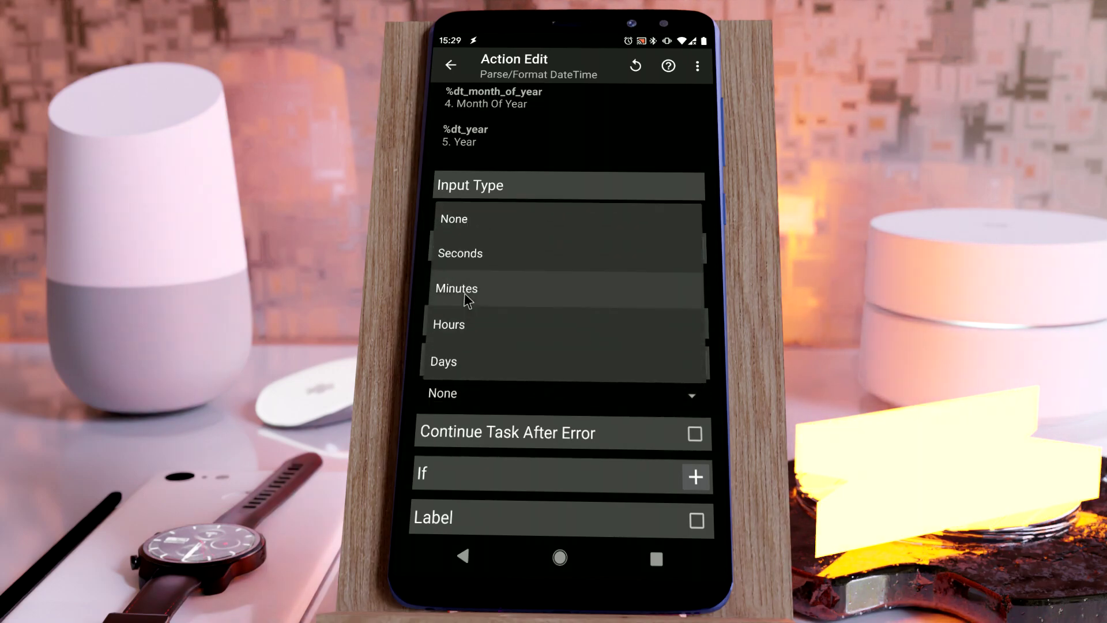
pyautogui.click(465, 328)
pyautogui.click(478, 471)
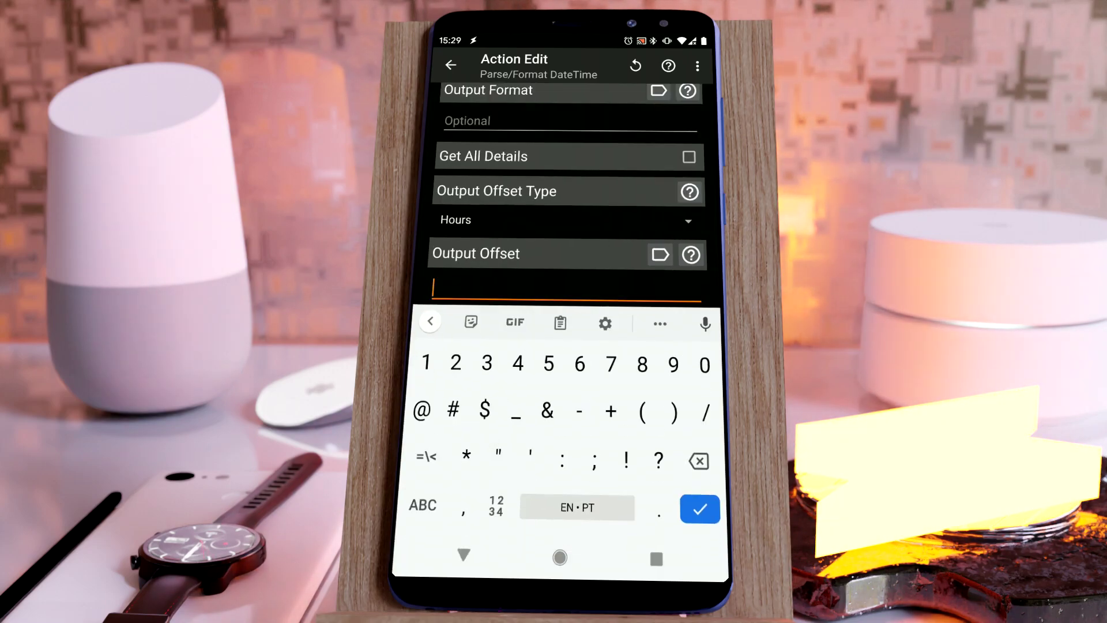
pyautogui.write('3')
pyautogui.click(462, 555)
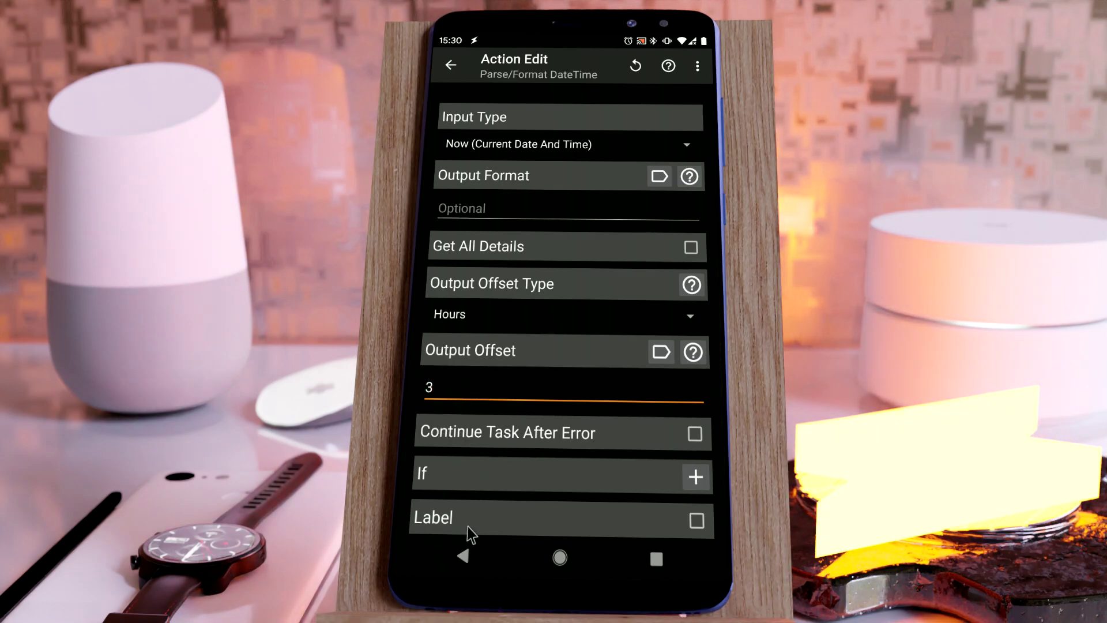
pyautogui.click(463, 556)
# Give the action a custom output format of HH:mm.
pyautogui.click(513, 106)
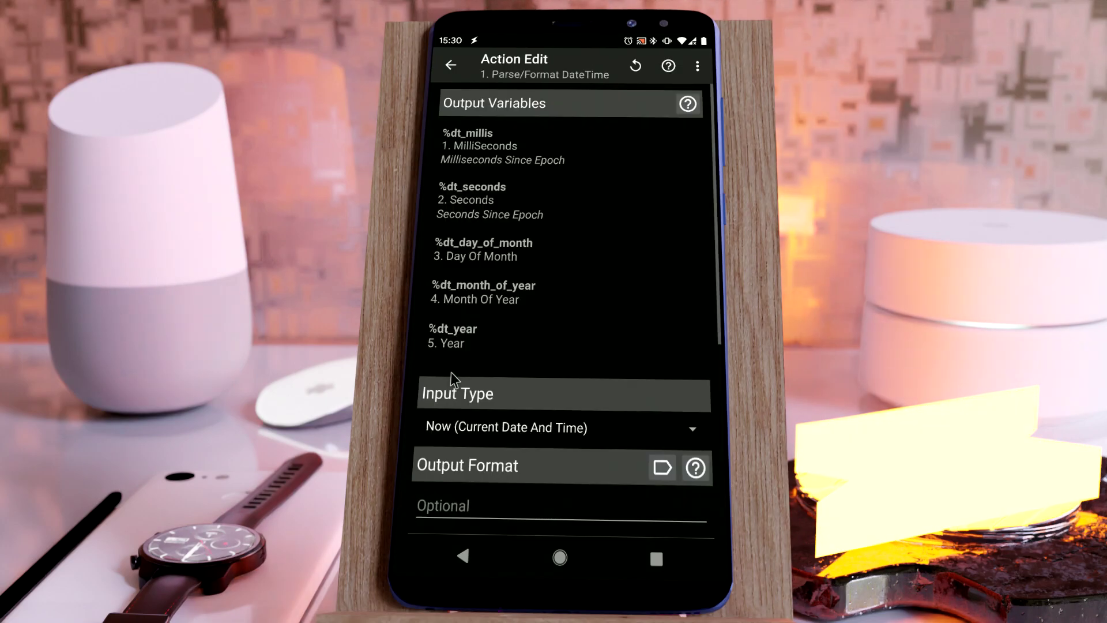
pyautogui.scroll(-1, 446, 446)
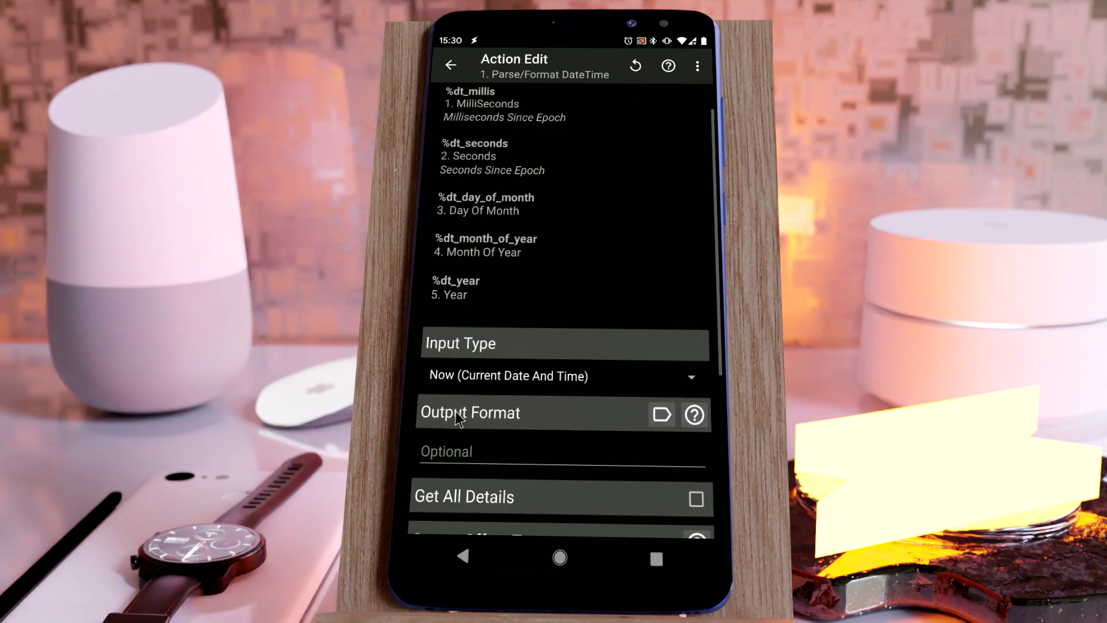
pyautogui.click(459, 447)
pyautogui.click(426, 457)
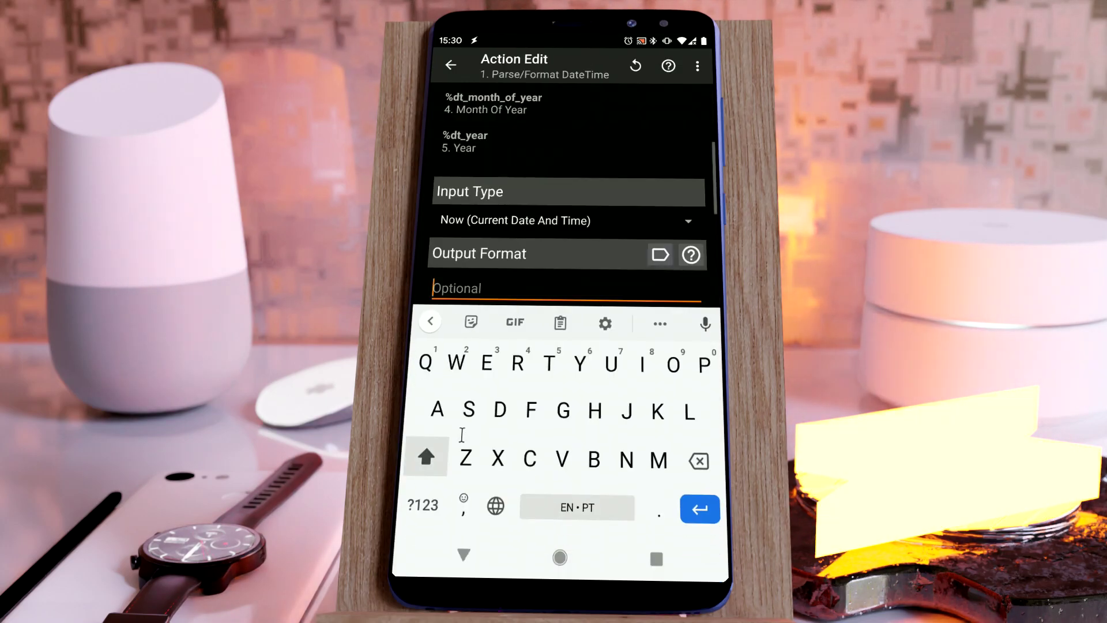
pyautogui.write('HH:')
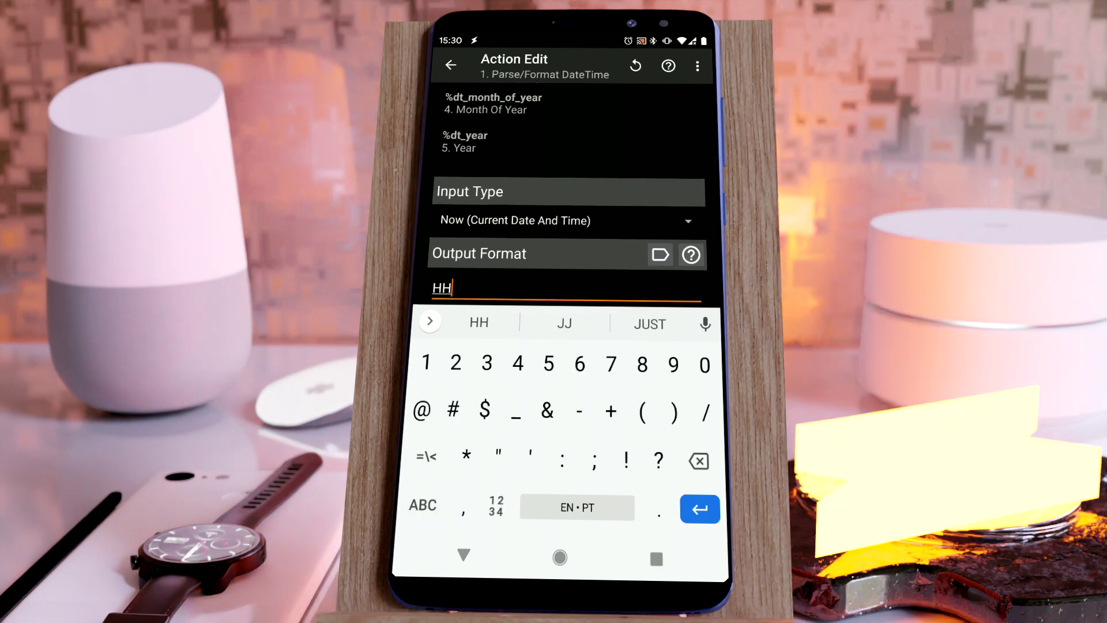
pyautogui.write('mm')
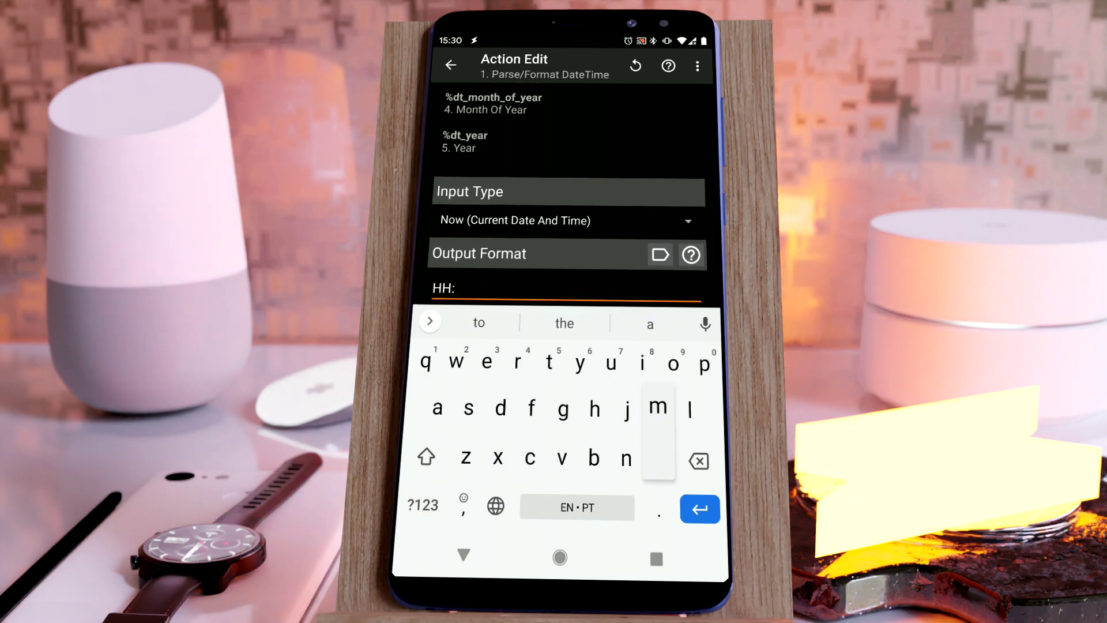
pyautogui.click(463, 554)
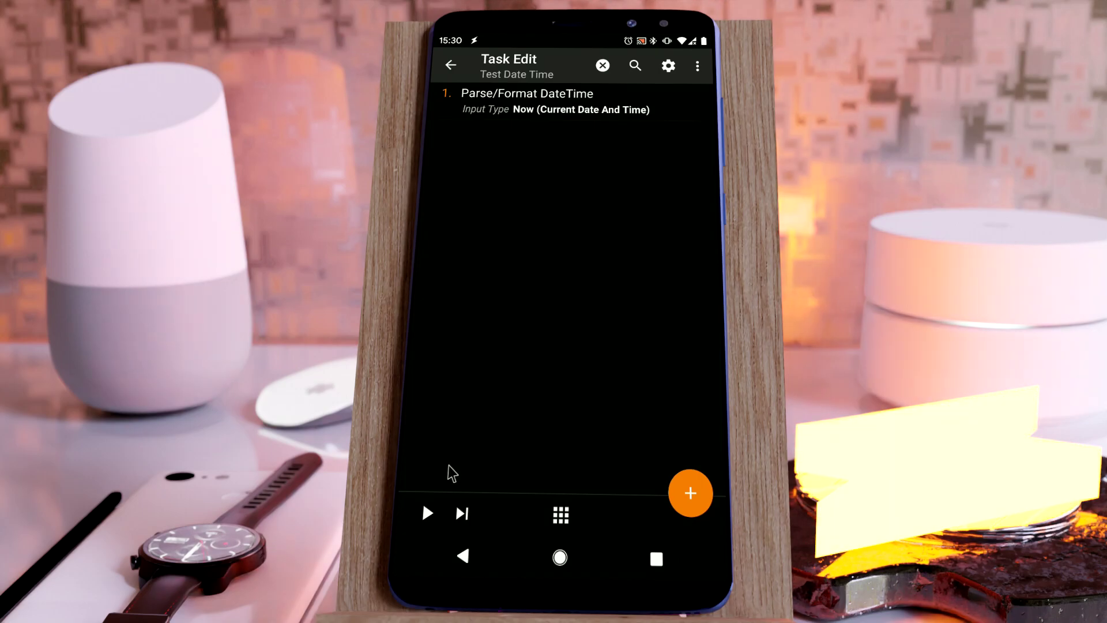
# Add an Alert > Flash action showing %formatted, then run the task to flash 18:30.
pyautogui.click(691, 494)
pyautogui.click(567, 108)
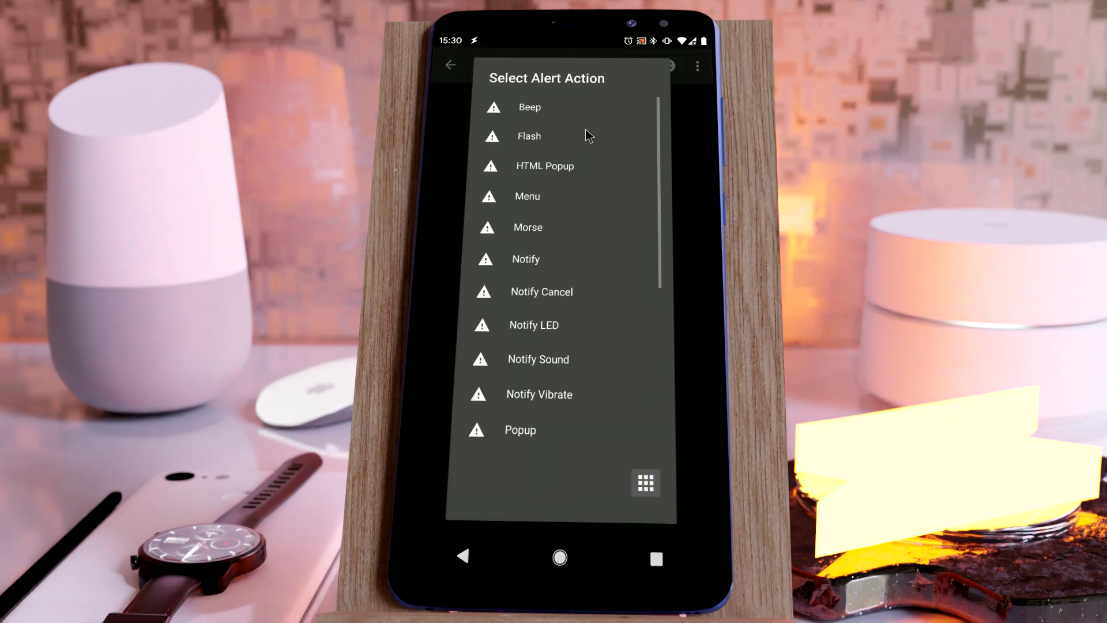
pyautogui.click(530, 136)
pyautogui.click(688, 104)
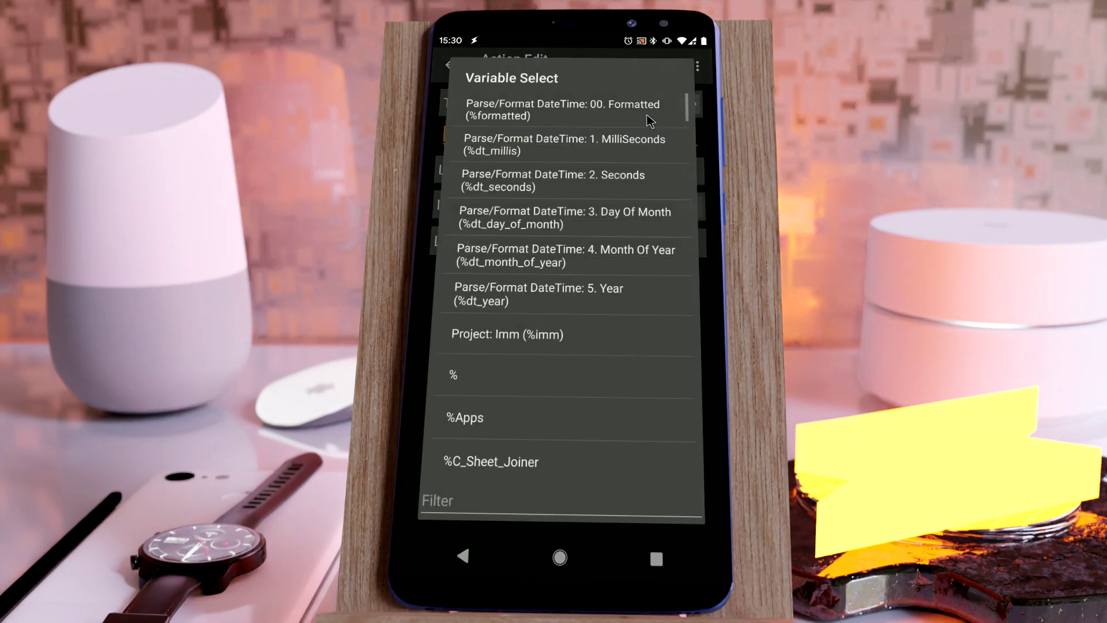
pyautogui.click(499, 124)
pyautogui.click(463, 555)
pyautogui.click(428, 513)
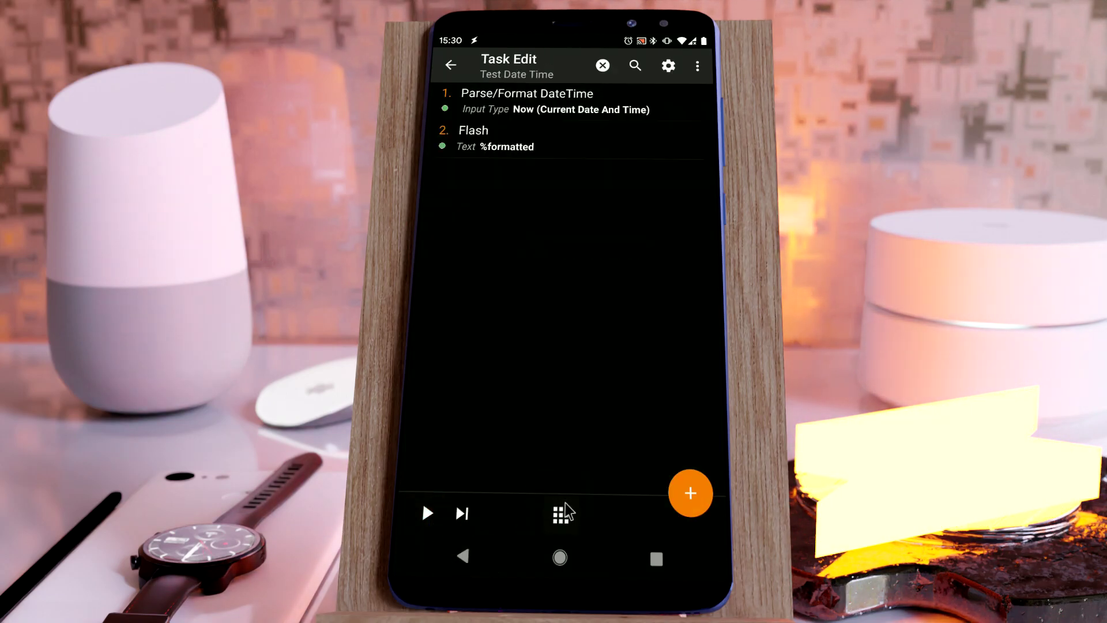
# Change the output offset to -3 hours, rerun the task to flash 12:30, and return to Tasks.
pyautogui.click(537, 103)
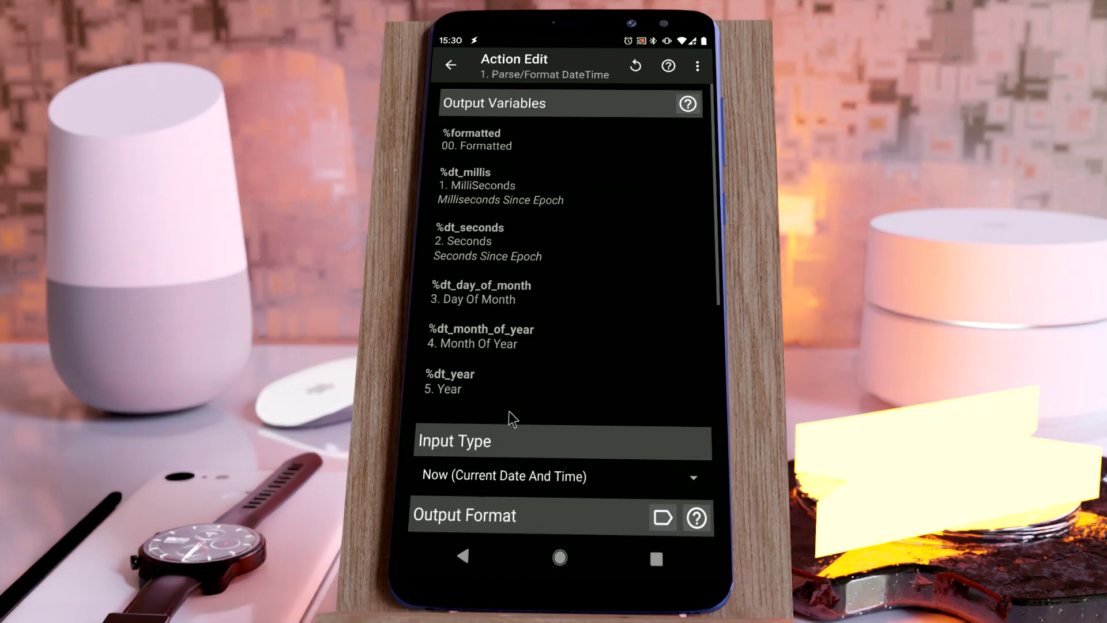
pyautogui.scroll(-5, 509, 411)
pyautogui.scroll(-3, 412, 489)
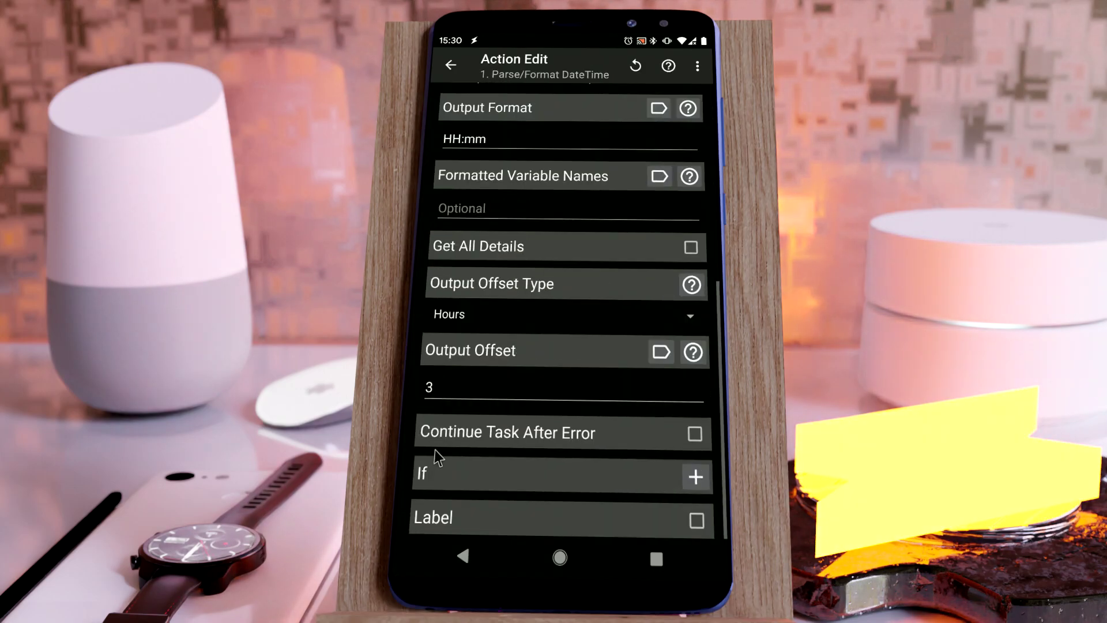
pyautogui.click(432, 387)
pyautogui.click(423, 505)
pyautogui.click(579, 408)
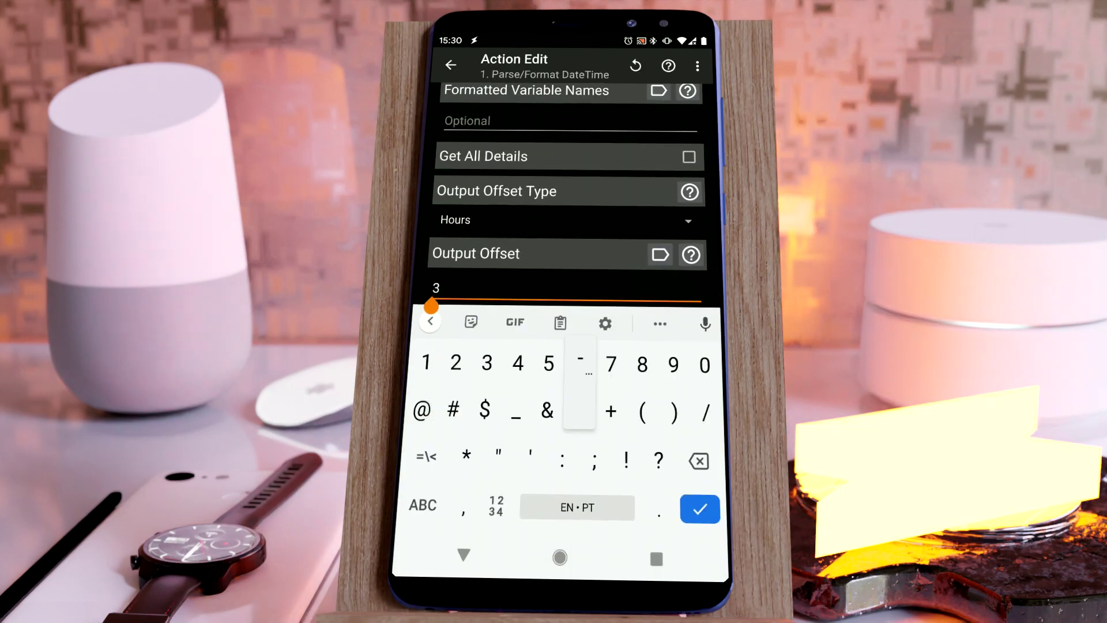
pyautogui.press('Escape')
pyautogui.click(463, 556)
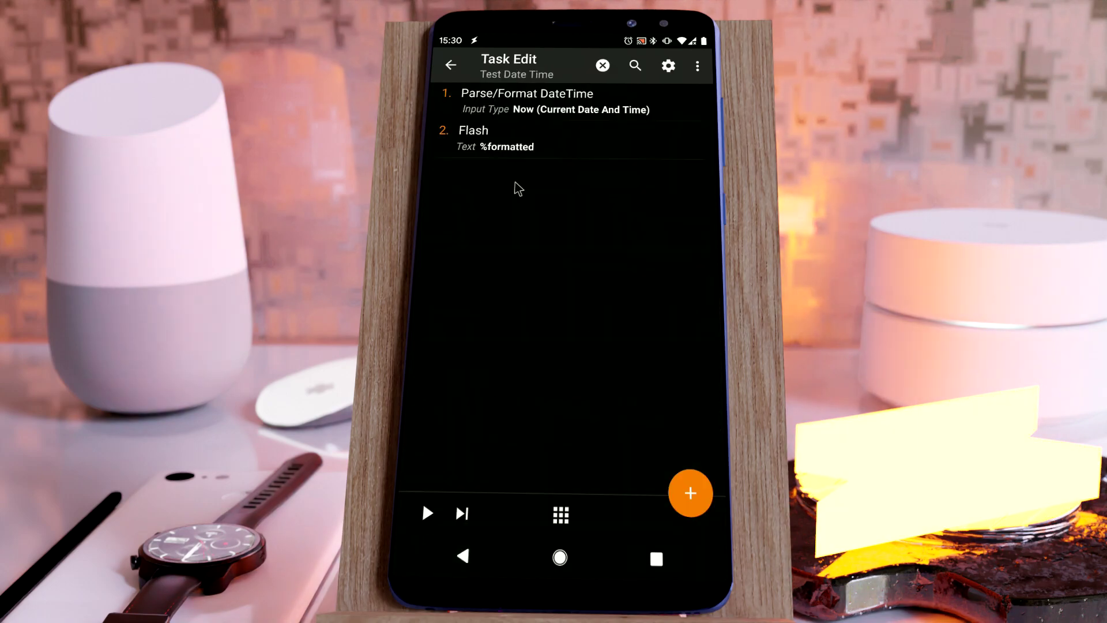
pyautogui.click(428, 513)
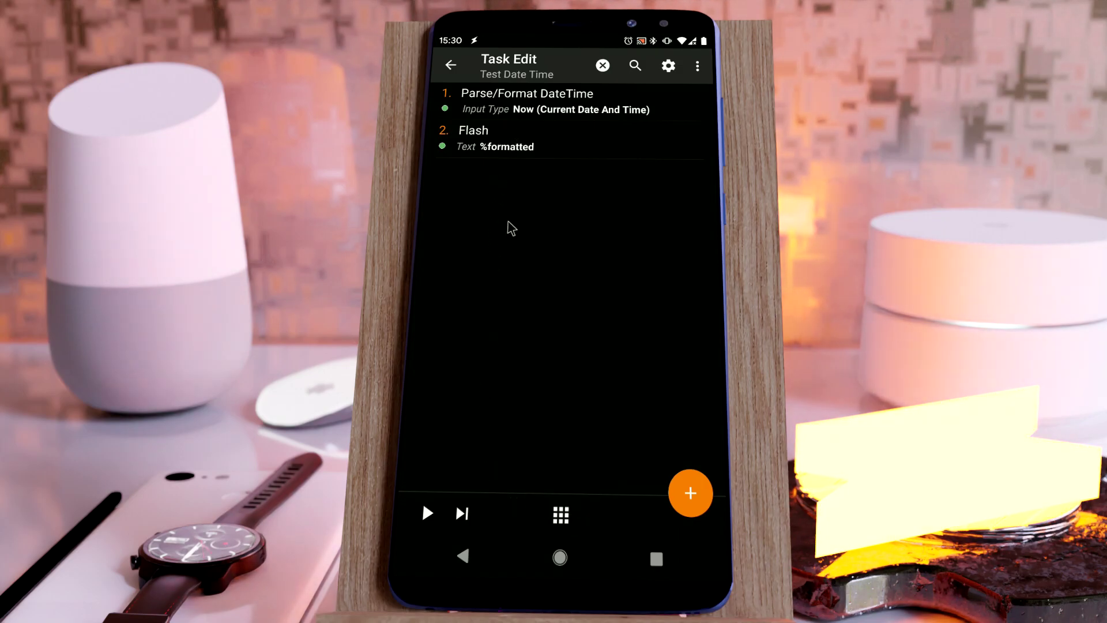
pyautogui.click(464, 558)
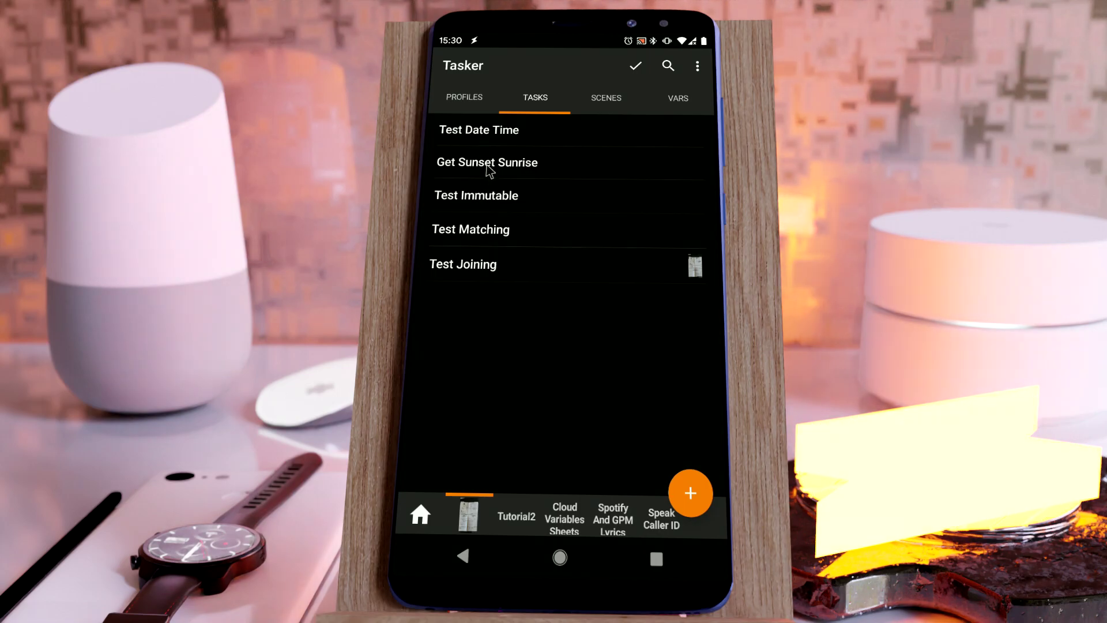
# Open the Get Sunset Sunrise task's properties to view its %sunset_offset of -30.
pyautogui.click(526, 165)
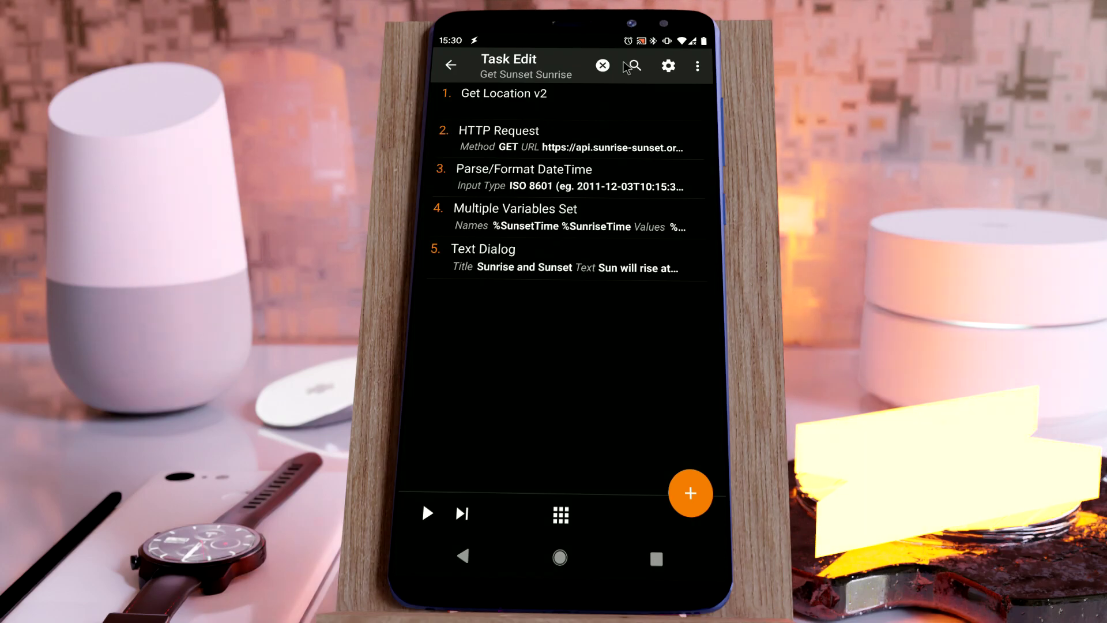
pyautogui.click(669, 66)
pyautogui.scroll(-3, 519, 338)
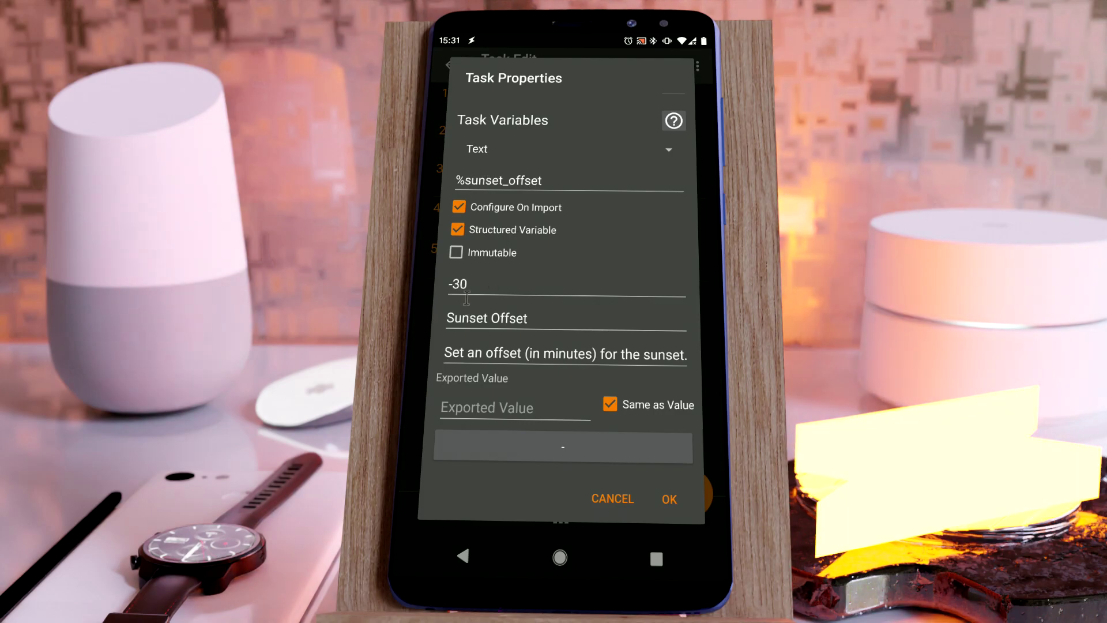
# Review the -30 sunset and 0 sunrise offsets, then cancel the properties unchanged.
pyautogui.doubleClick(455, 286)
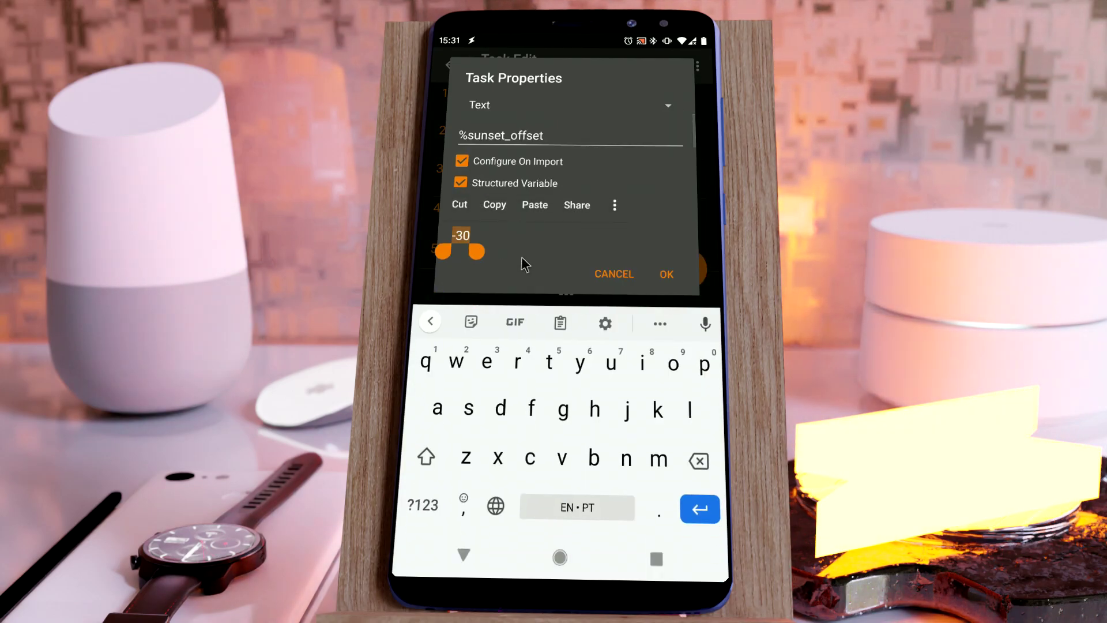
pyautogui.scroll(-2, 562, 217)
pyautogui.scroll(4, 517, 163)
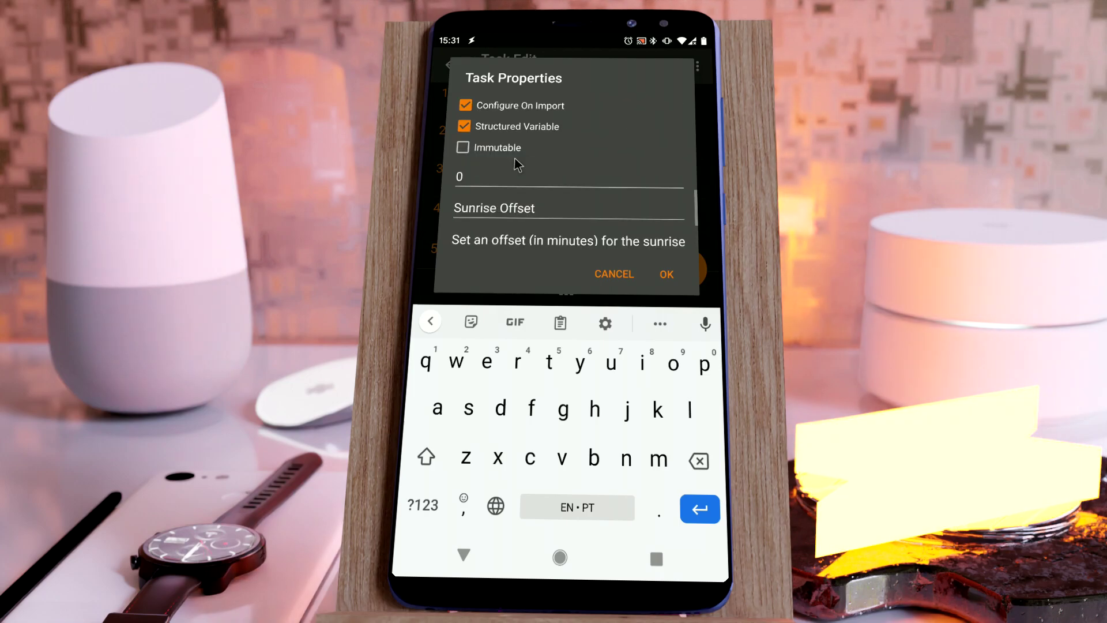
pyautogui.scroll(-3, 514, 158)
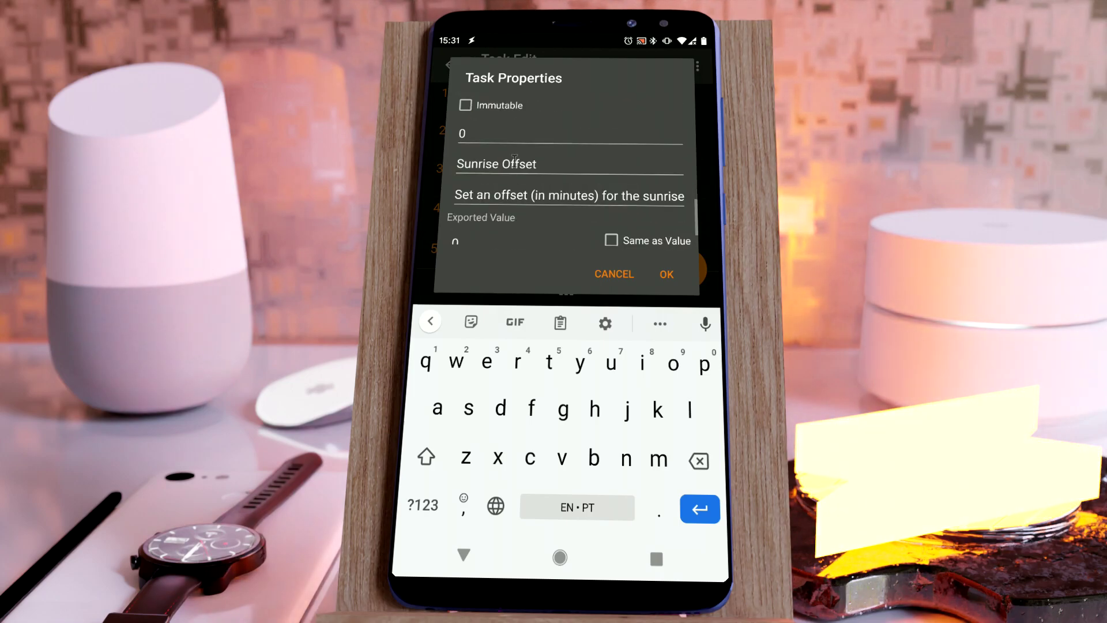
pyautogui.scroll(2, 475, 414)
pyautogui.click(463, 554)
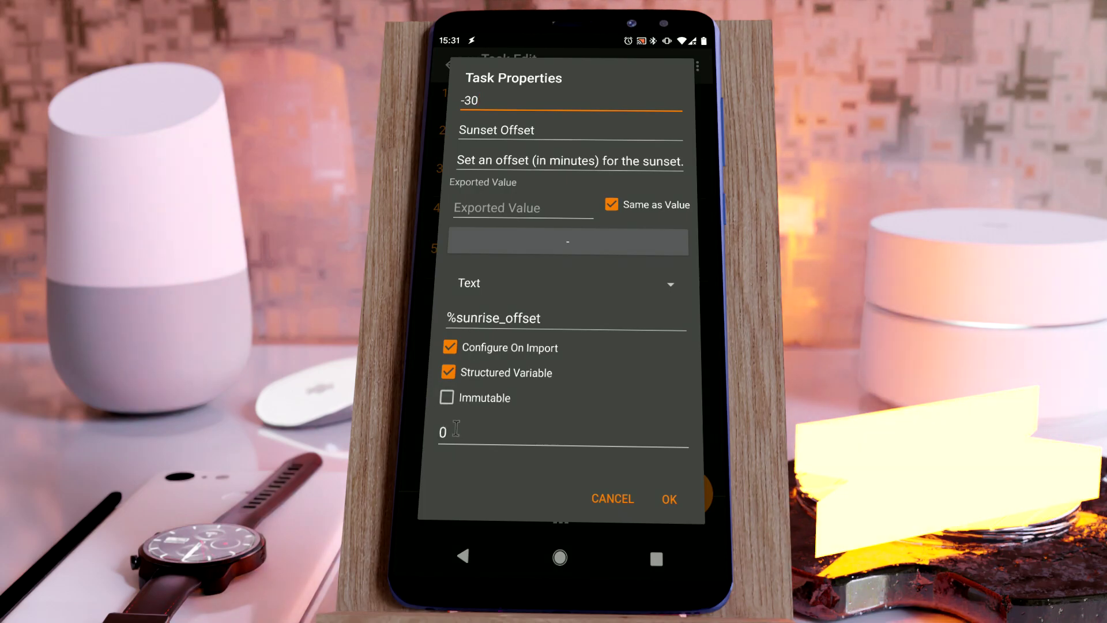
pyautogui.click(613, 502)
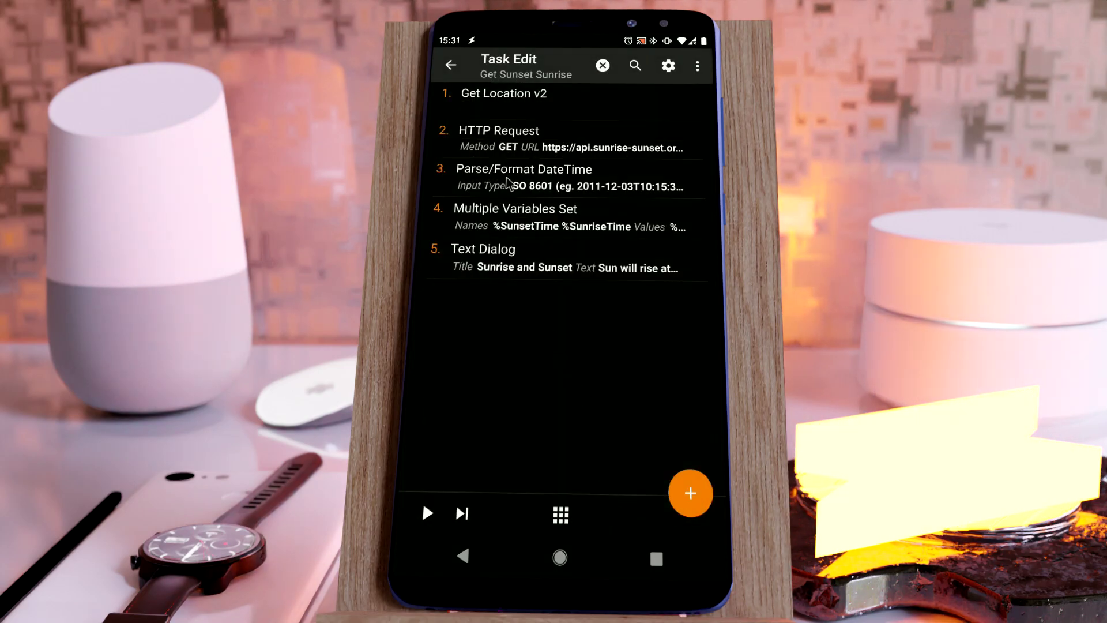
# Run the task, delete the -30 %sunset_offset, and rerun it to get sunset 18:55.
pyautogui.click(427, 514)
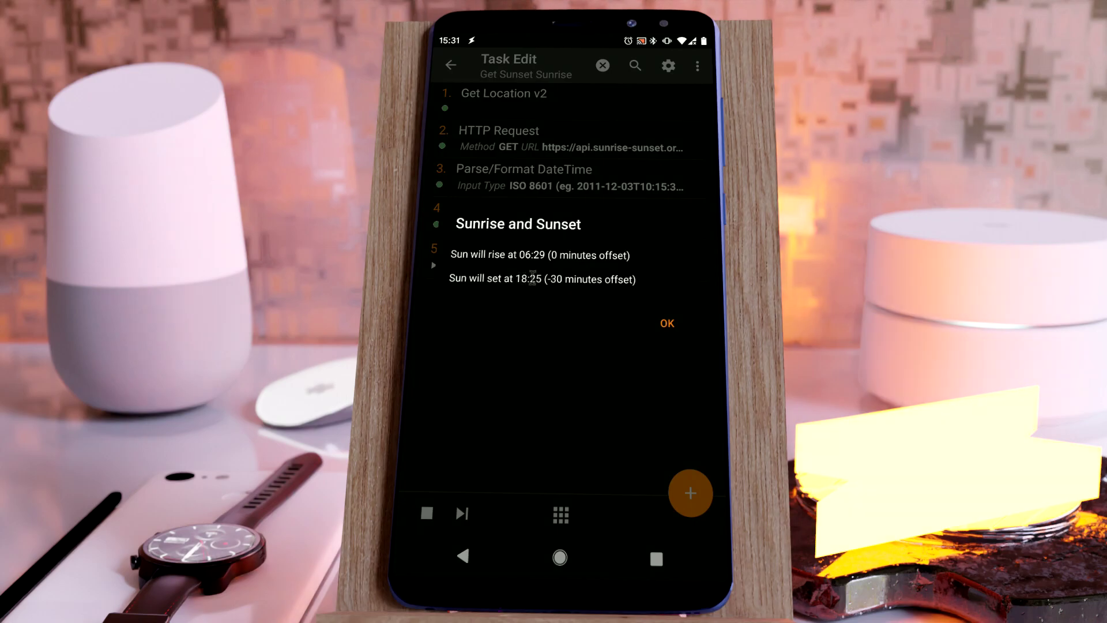
pyautogui.click(667, 323)
pyautogui.click(669, 65)
pyautogui.click(436, 386)
pyautogui.doubleClick(435, 385)
pyautogui.press('BackSpace')
pyautogui.click(666, 274)
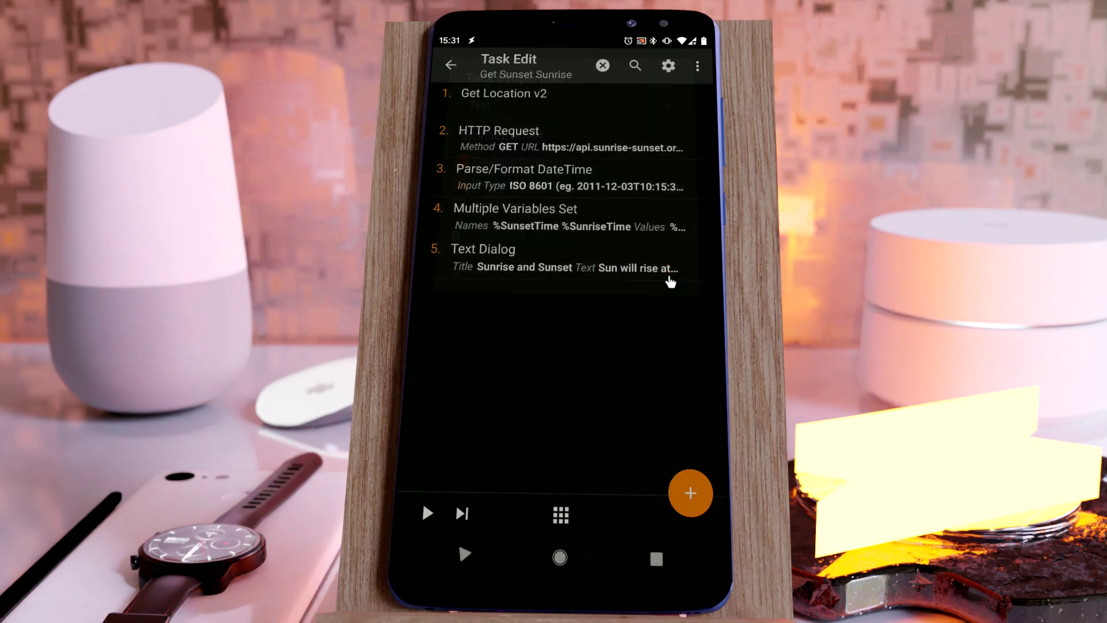
pyautogui.click(427, 514)
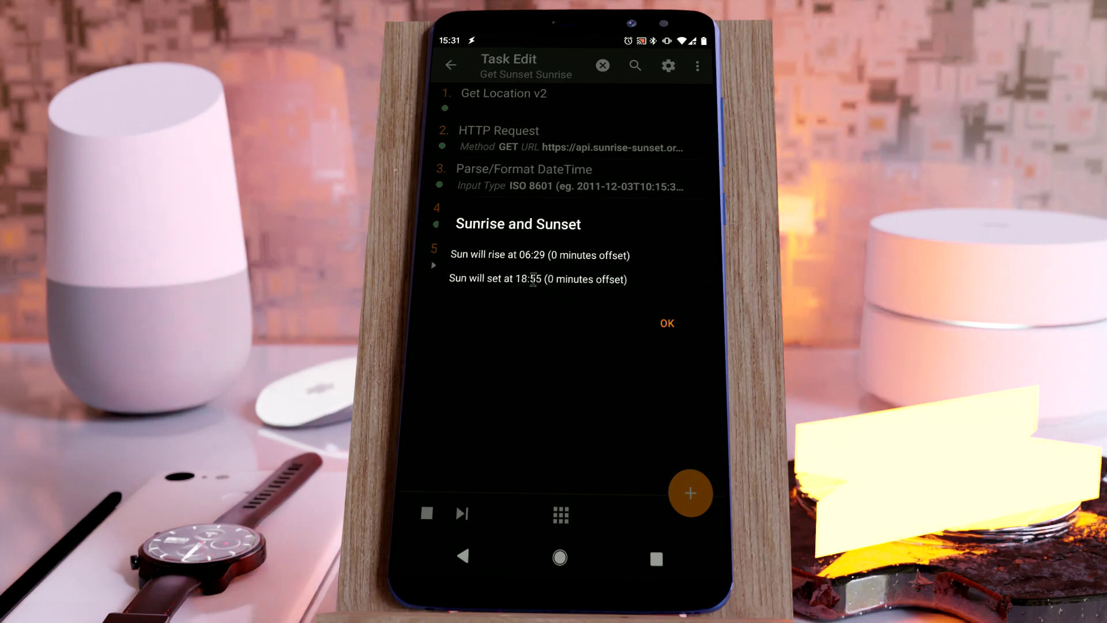
pyautogui.click(657, 327)
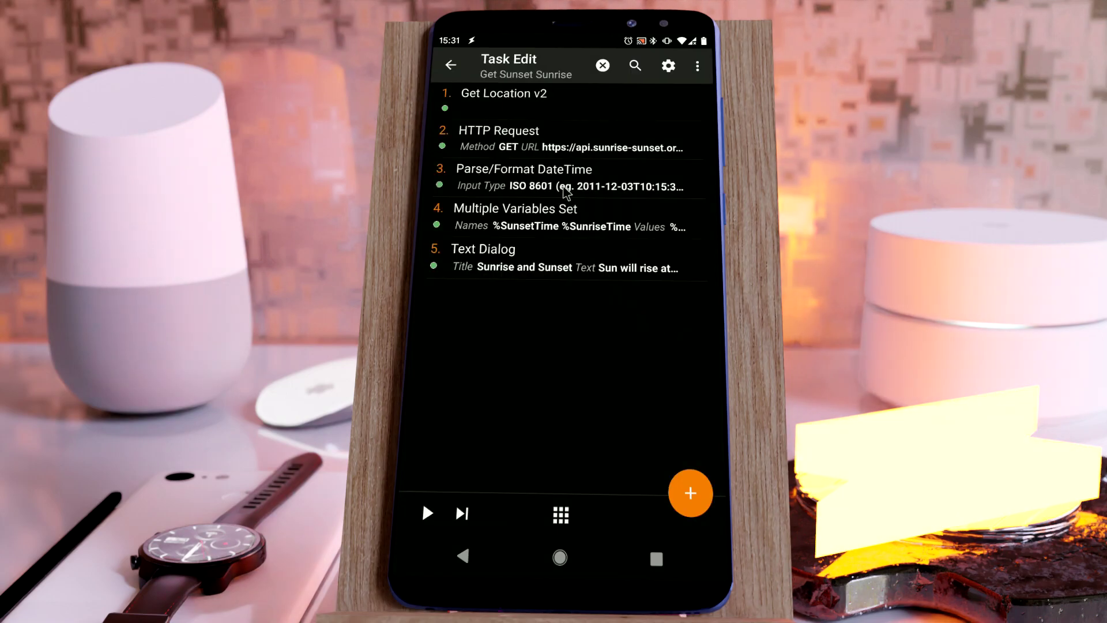
pyautogui.click(572, 236)
pyautogui.scroll(-8, 541, 353)
pyautogui.scroll(-3, 519, 363)
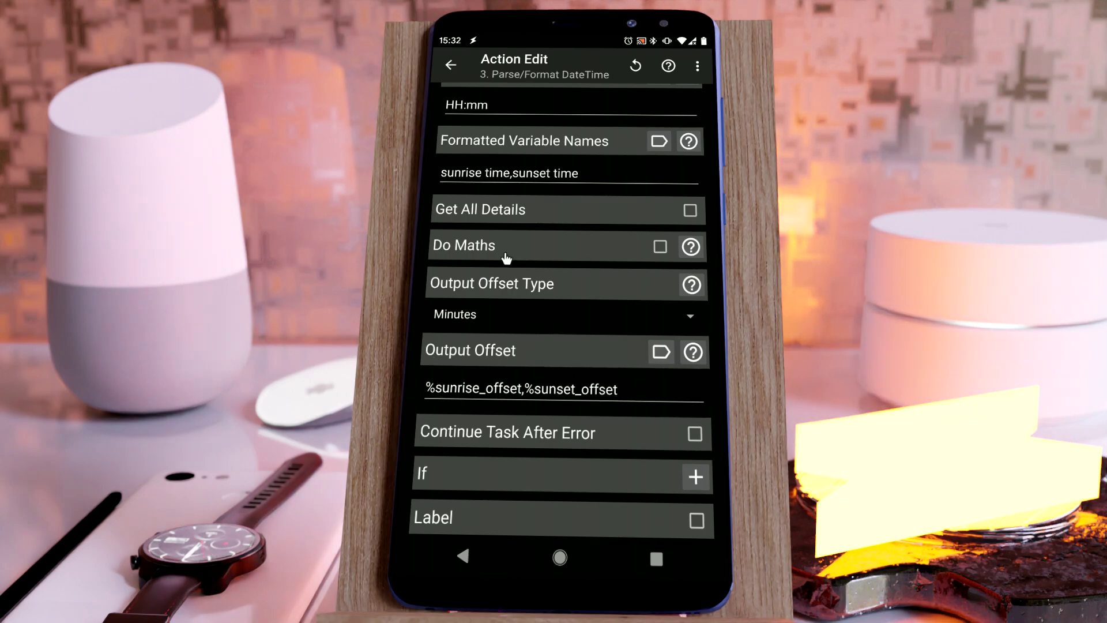
pyautogui.scroll(3, 520, 380)
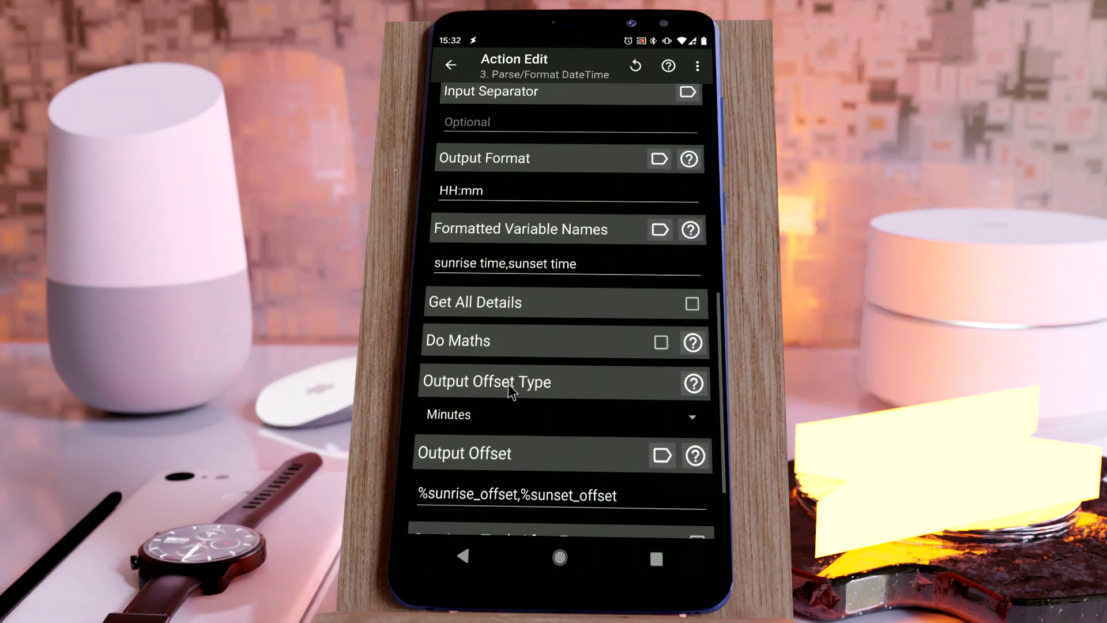
pyautogui.scroll(3, 508, 388)
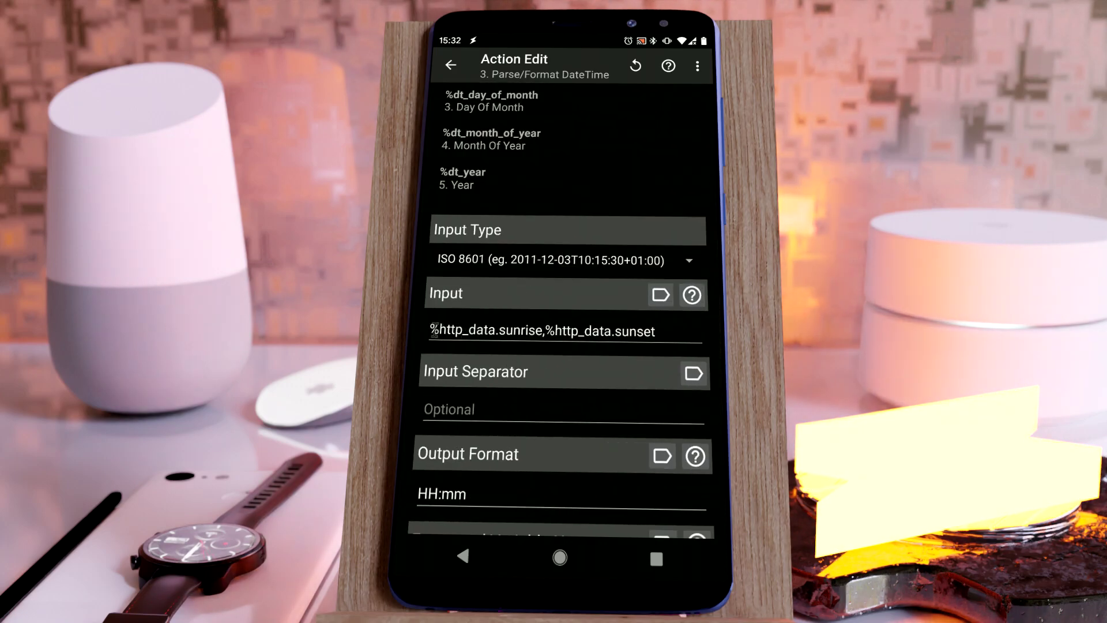
pyautogui.scroll(-2, 460, 361)
pyautogui.click(463, 557)
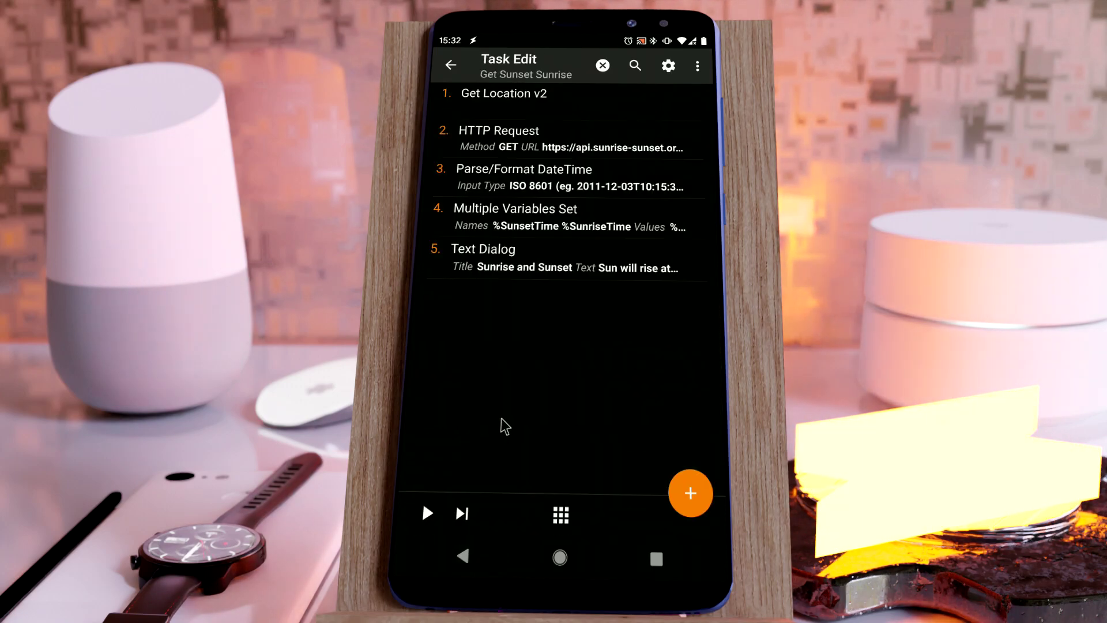